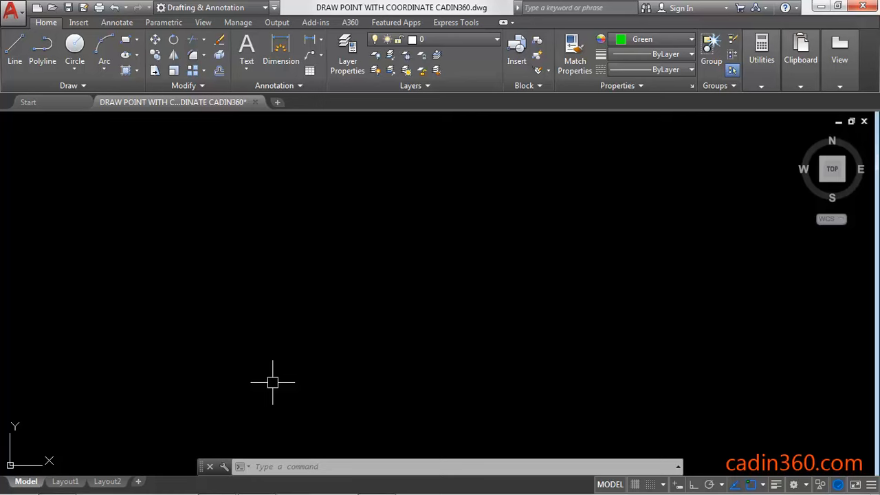
type("P")
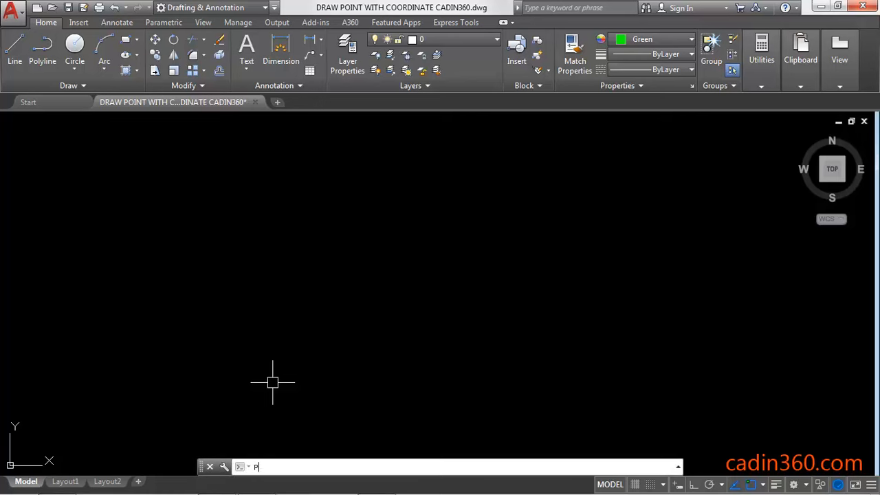
type("OINT")
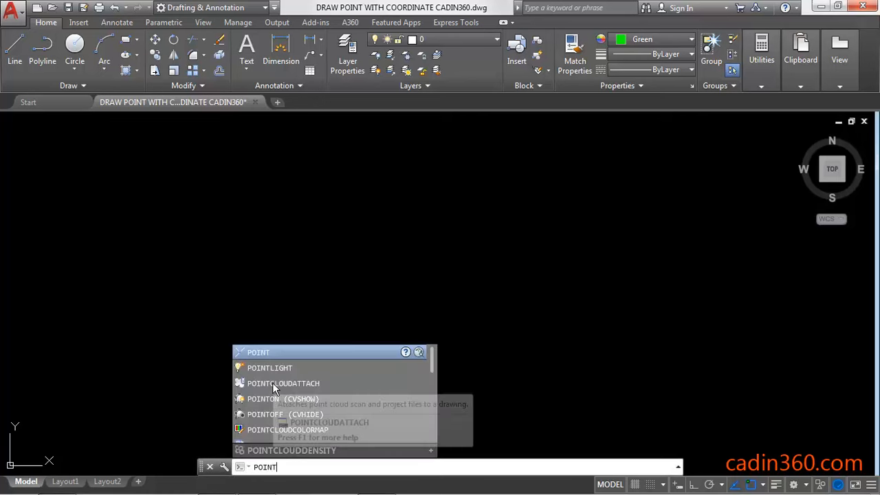
Step: Place a green point at X=50, Y=60 with the POINT command
key("Return")
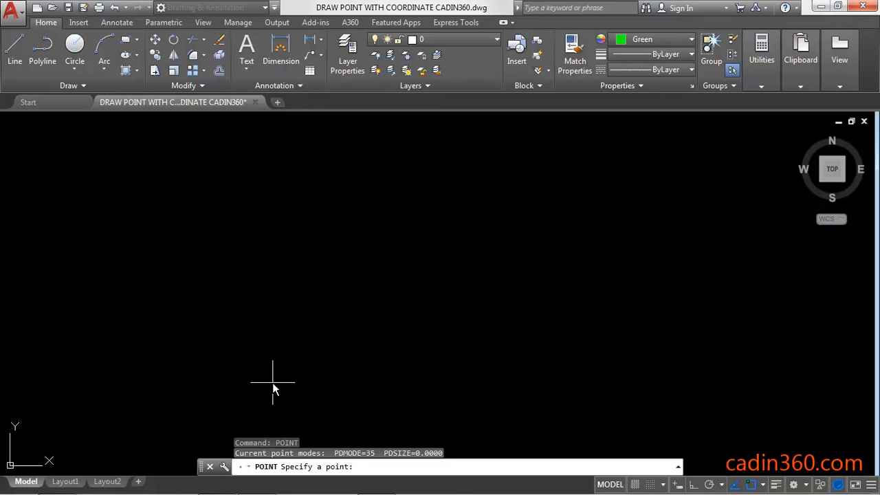
type("50")
type(",60")
key("Return")
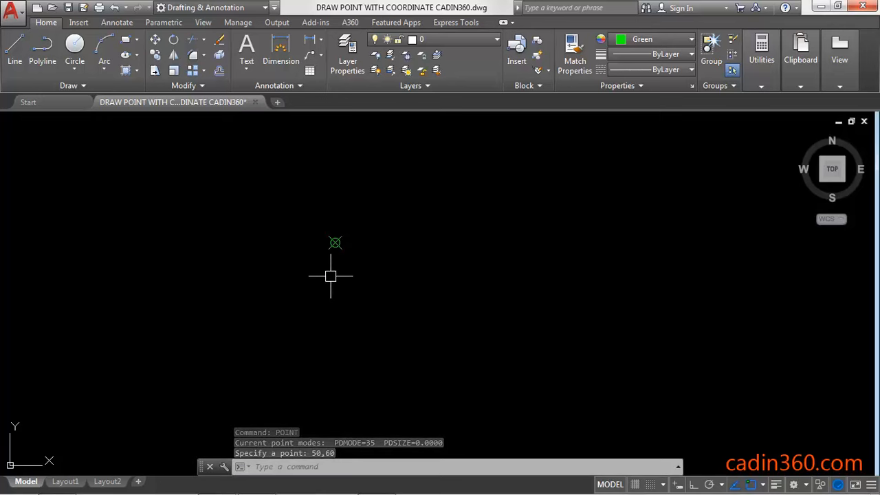
type("ID")
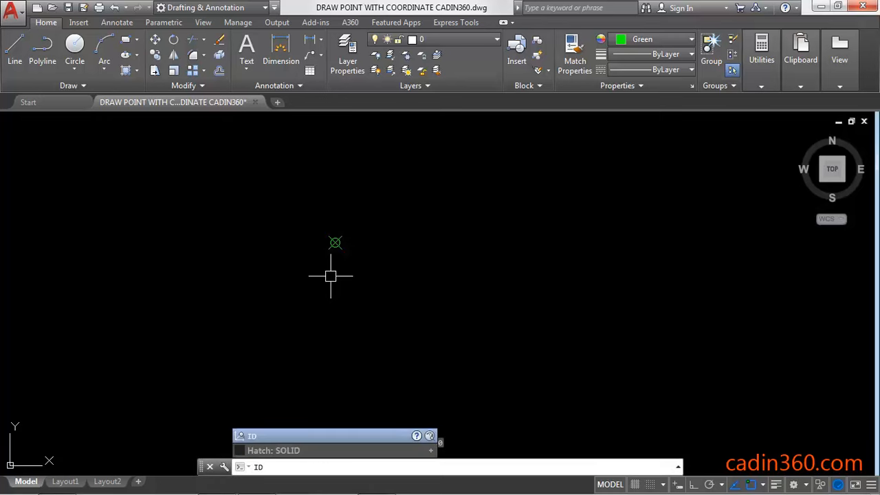
Step: Query the point with ID to report X=50, Y=60, Z=0
key("Return")
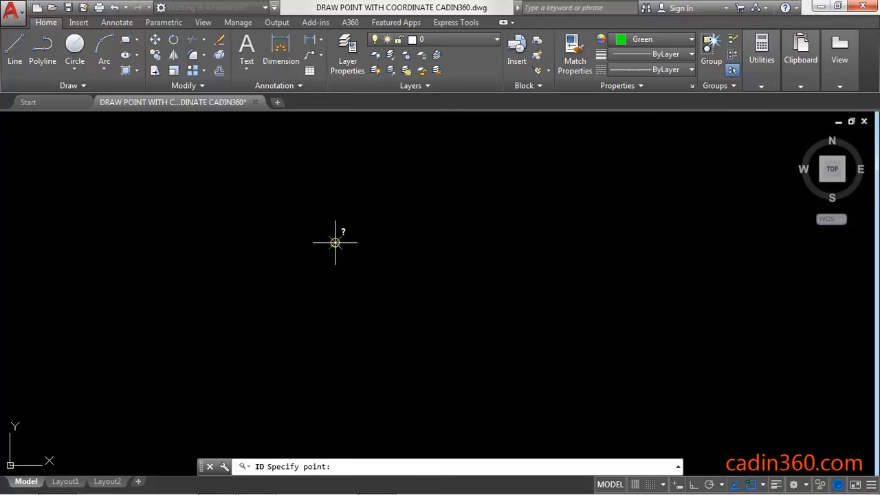
left_click(335, 242)
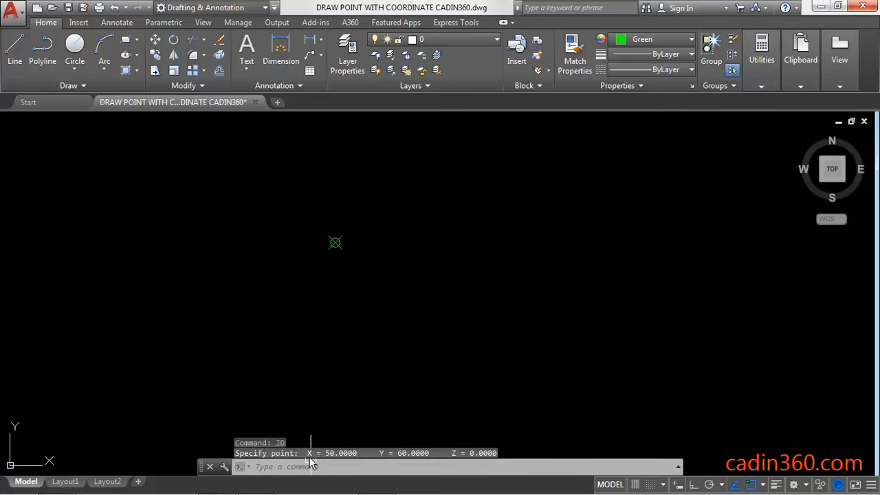